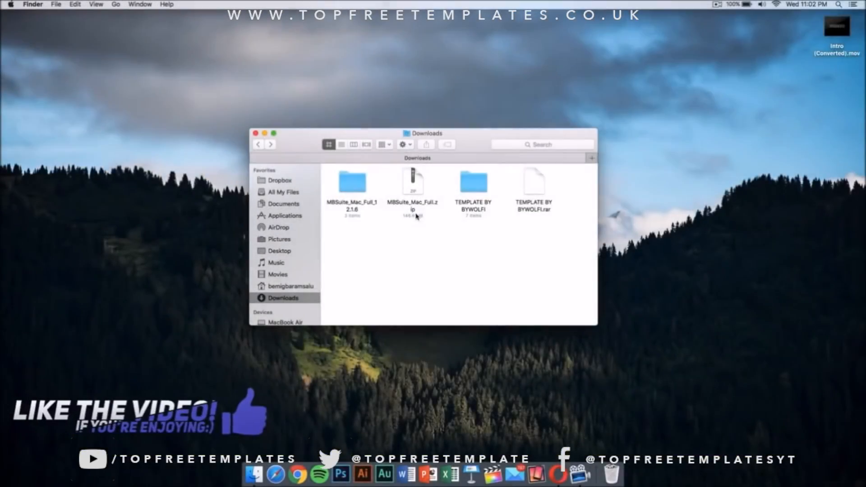
# Open the C4D Part.c4d project from the TEMPLATE BY BYWOLFI folder.
pyautogui.doubleClick(472, 184)
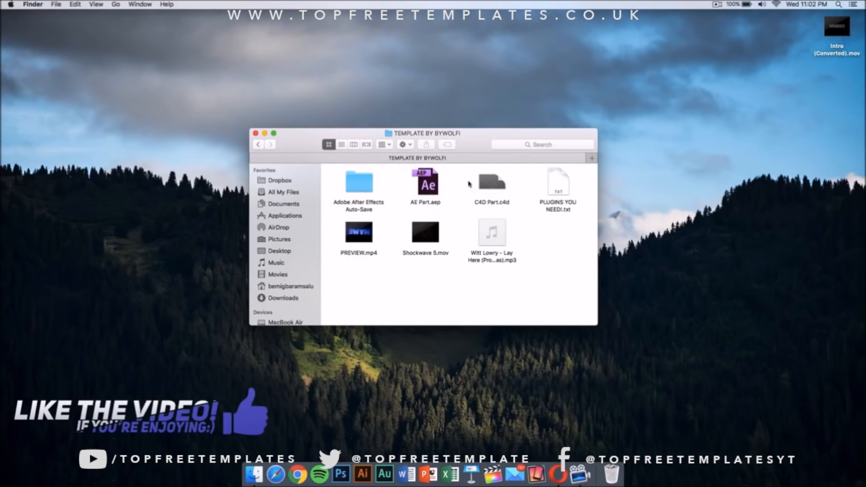
pyautogui.doubleClick(488, 183)
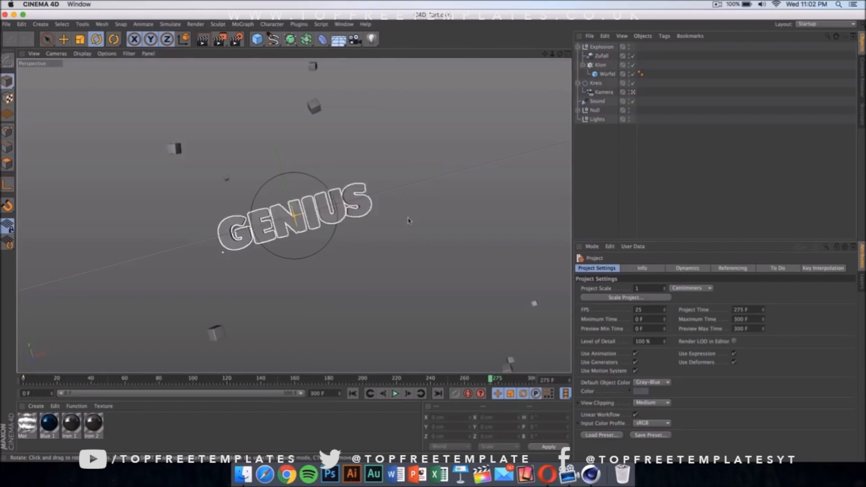
# Replace the wording of the 70 cm deep GENIUS MoText object with TECH.
pyautogui.click(360, 213)
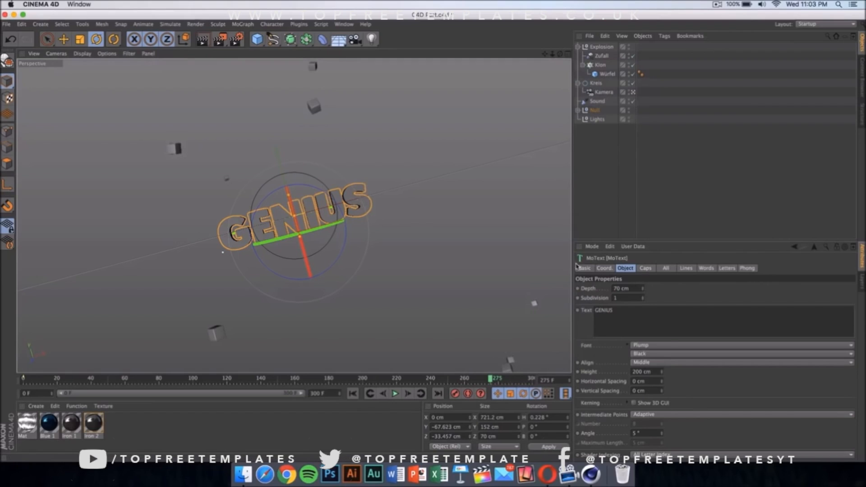
pyautogui.click(645, 318)
pyautogui.press('super+a')
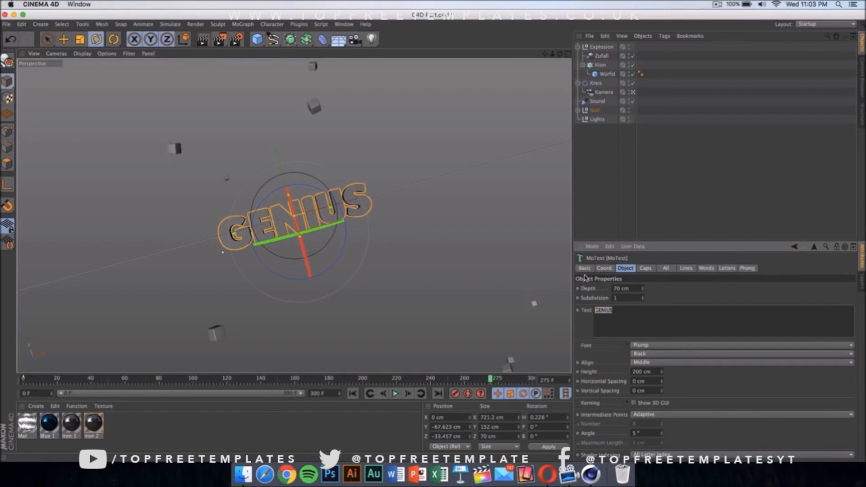
pyautogui.write('TECH')
pyautogui.click(498, 235)
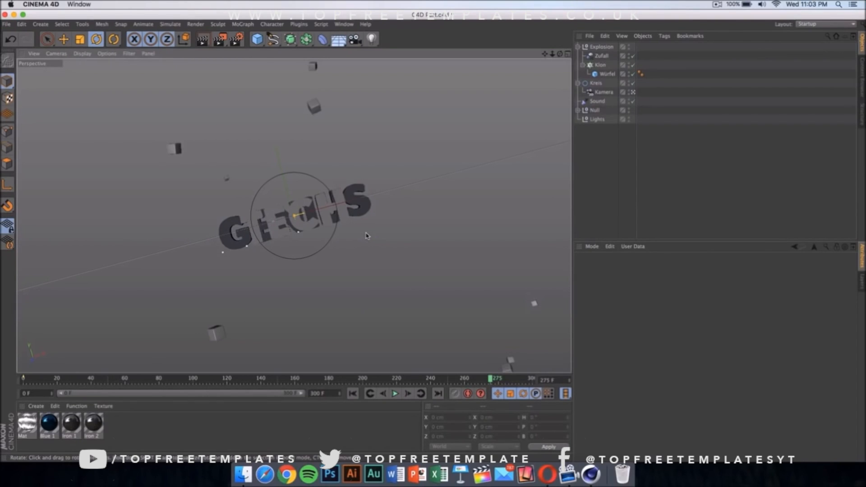
# Replace the wording of the remaining 55 cm deep GENIUS MoText object with TECH.
pyautogui.click(363, 213)
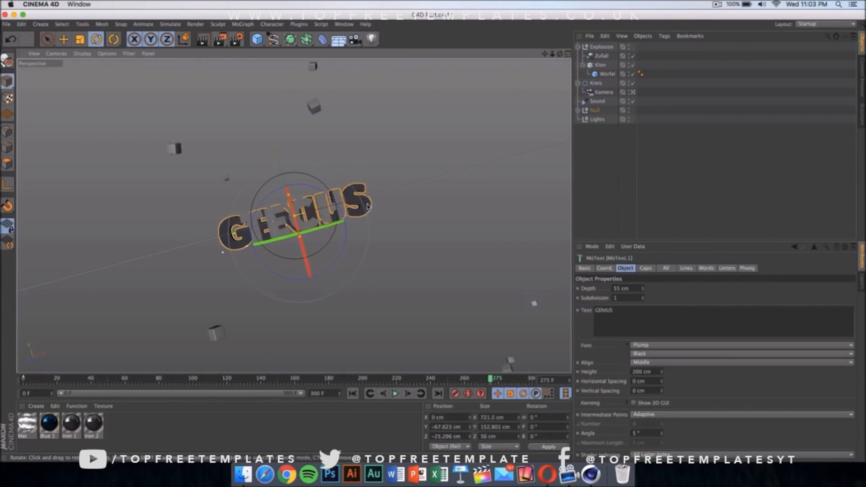
pyautogui.click(648, 312)
pyautogui.moveTo(649, 312); pyautogui.dragTo(557, 313)
pyautogui.write('T')
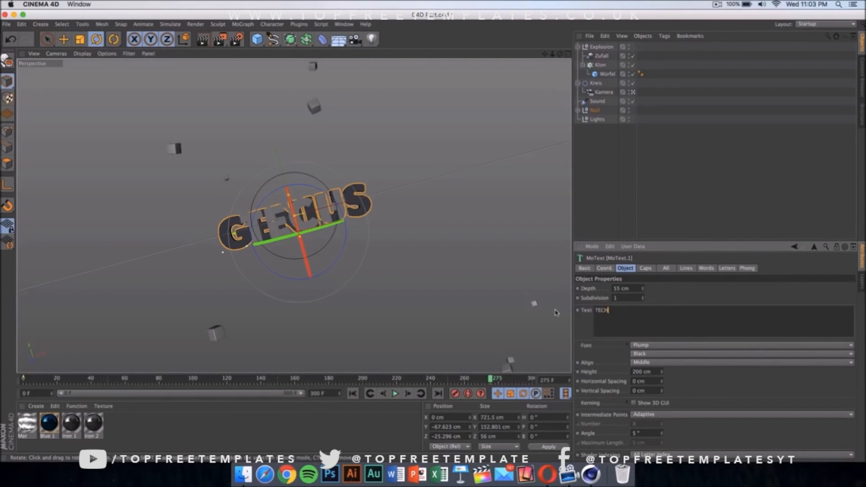
pyautogui.write('ECH')
pyautogui.click(497, 222)
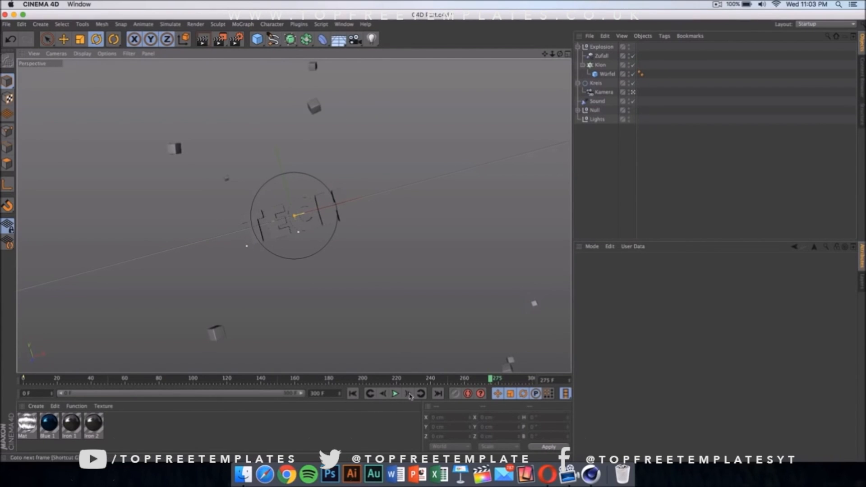
# Play the animation, pause it at frame 216 and preview that frame with Render View despite the missing textures.
pyautogui.click(395, 393)
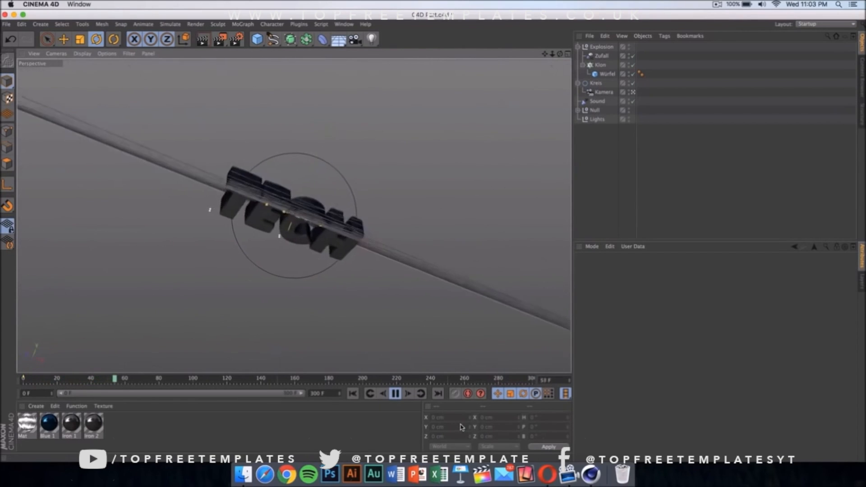
pyautogui.click(396, 393)
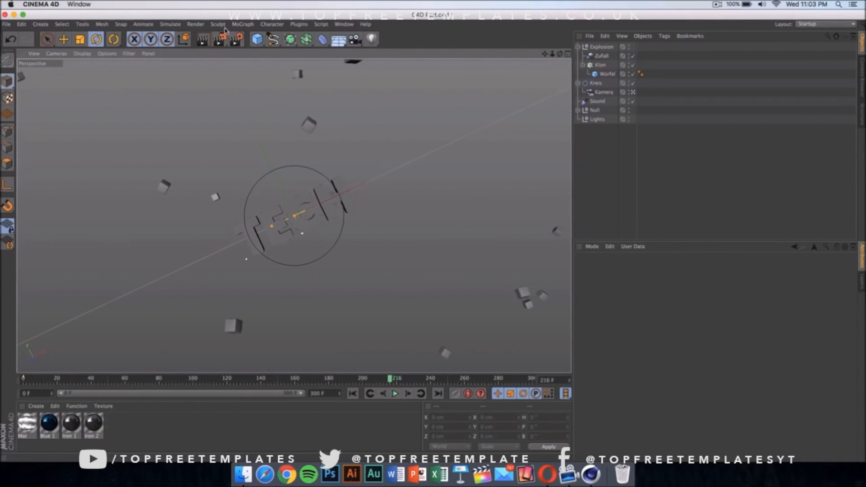
pyautogui.click(197, 25)
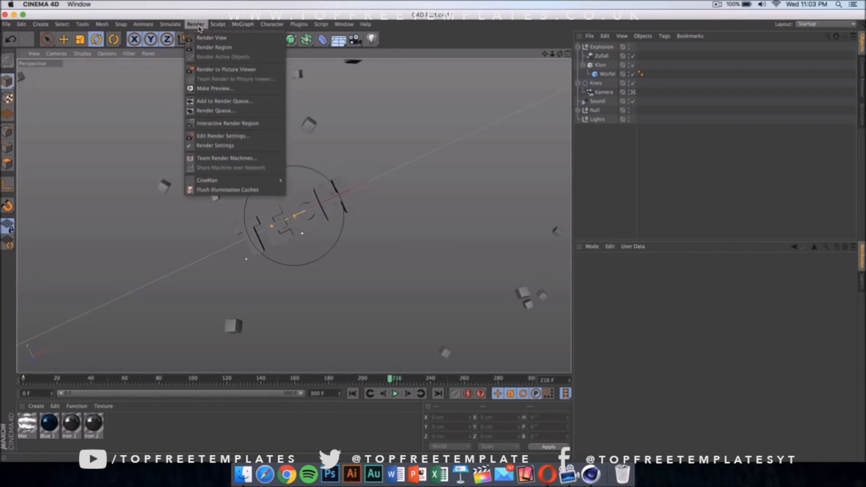
pyautogui.click(224, 36)
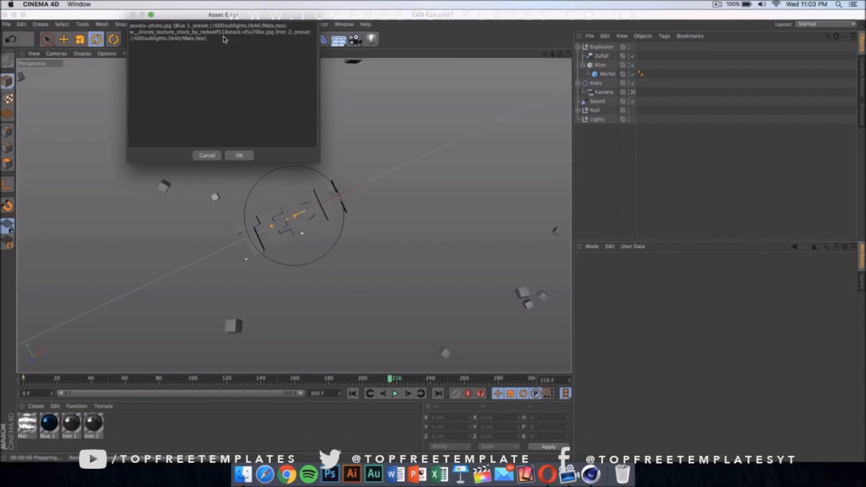
pyautogui.click(242, 156)
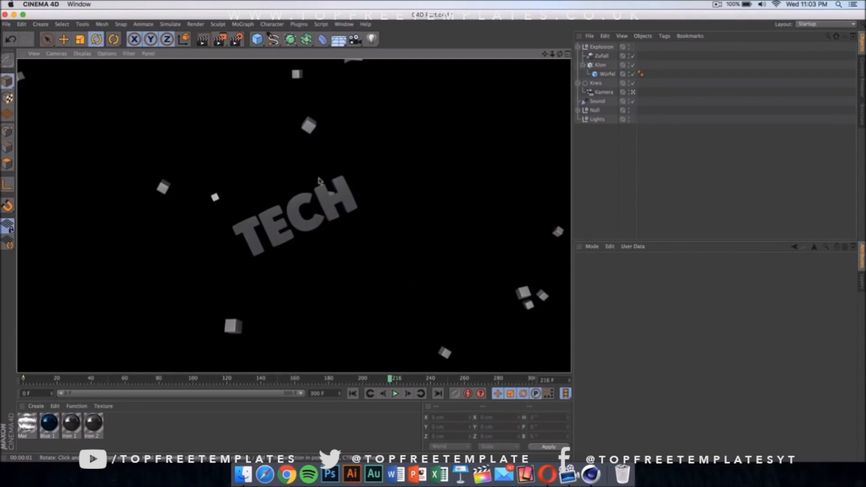
pyautogui.click(419, 217)
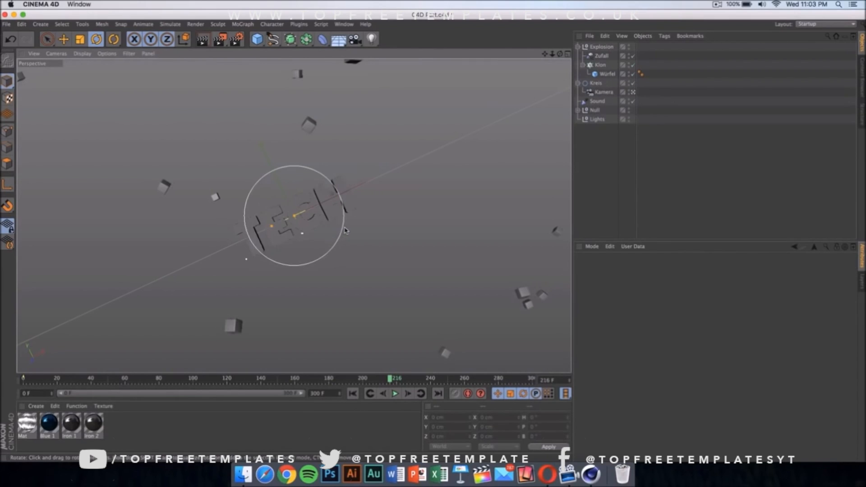
# Browse the fonts available for the 70 cm deep TECH text without choosing another one.
pyautogui.click(350, 202)
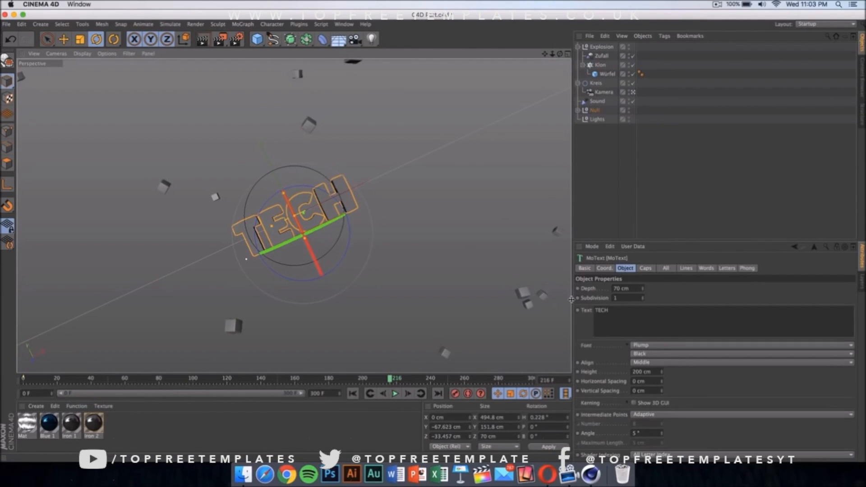
pyautogui.click(669, 345)
pyautogui.scroll(-10, 706, 300)
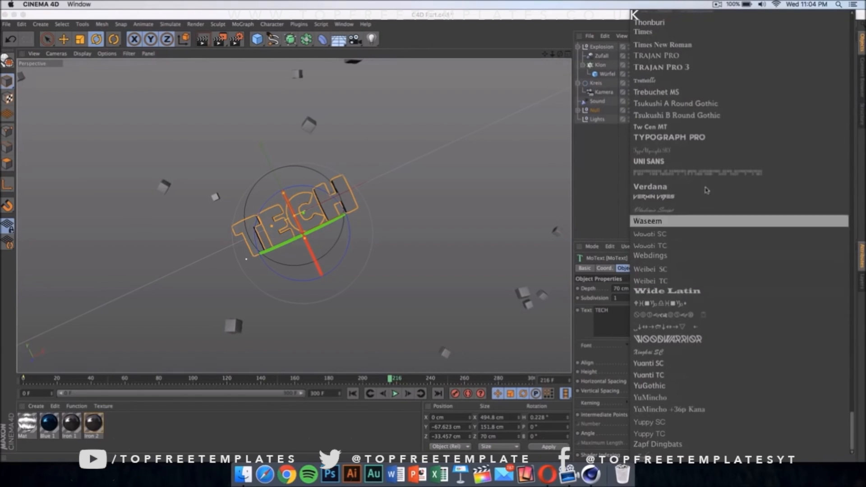
pyautogui.scroll(15, 706, 185)
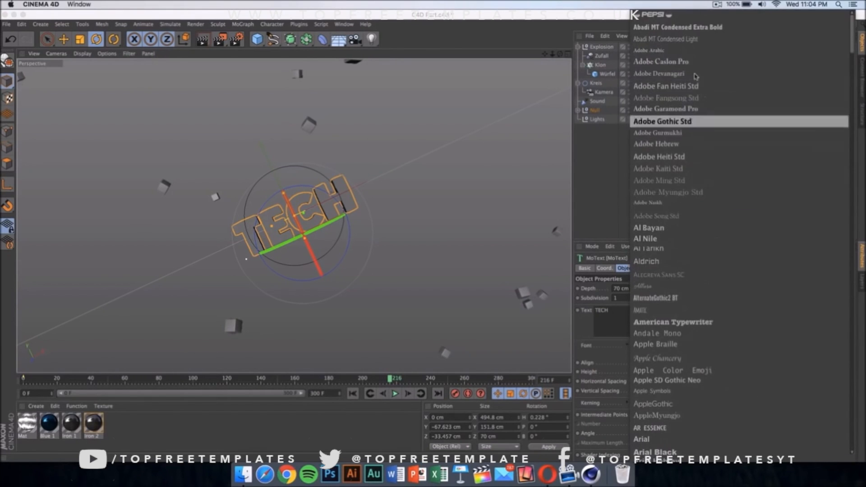
pyautogui.scroll(-15, 696, 77)
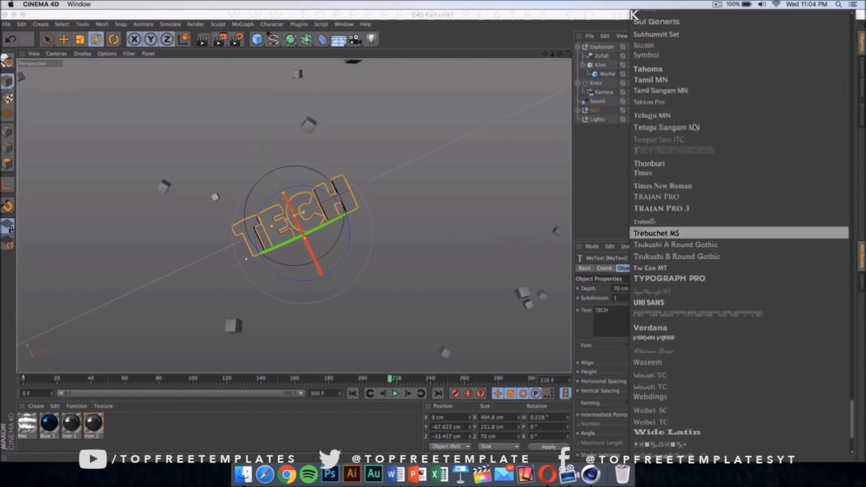
pyautogui.click(483, 268)
pyautogui.click(482, 267)
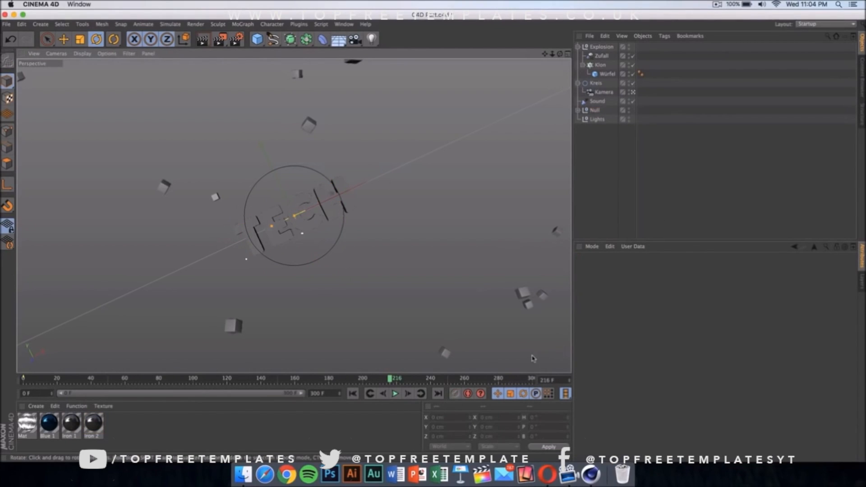
# Inspect the color settings of the Blue 1 material in the Material Editor and close it.
pyautogui.click(50, 424)
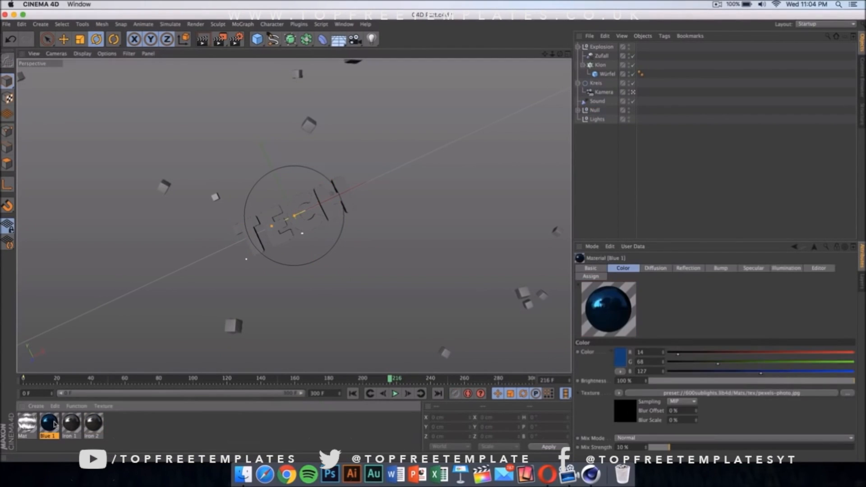
pyautogui.doubleClick(53, 423)
pyautogui.moveTo(268, 82); pyautogui.dragTo(515, 37)
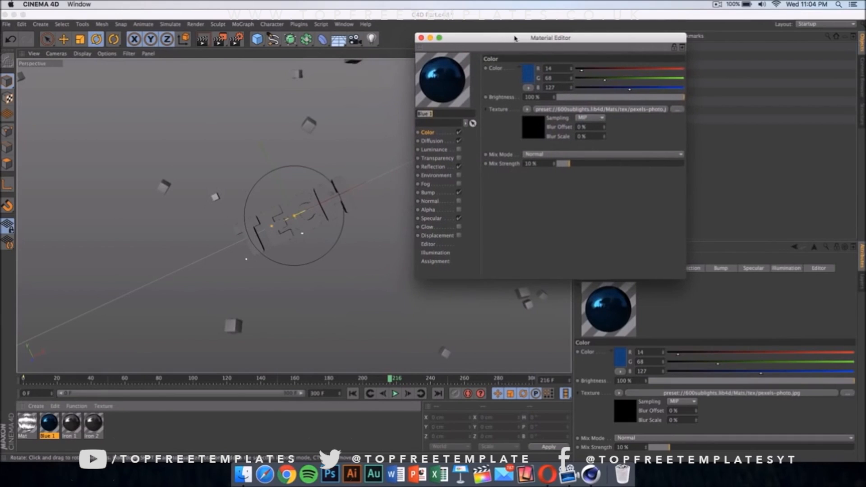
pyautogui.click(421, 38)
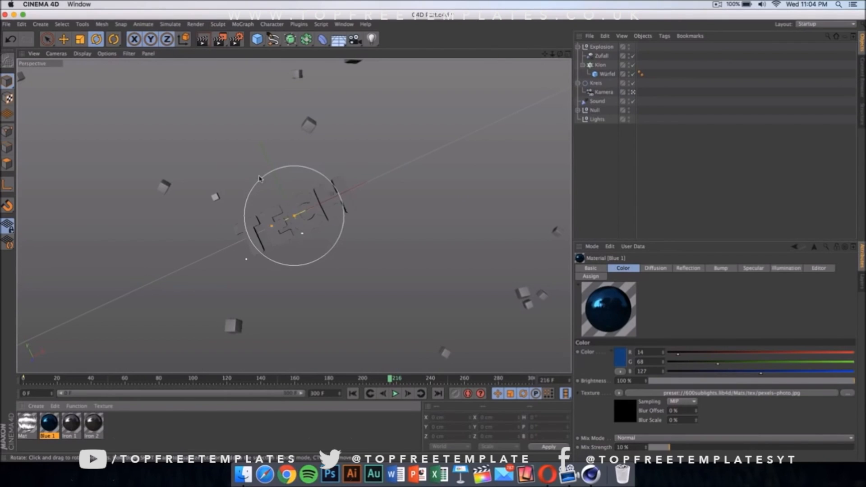
# Review the render settings for output size, save location and file format, keeping QuickTime Movie as the format.
pyautogui.click(238, 41)
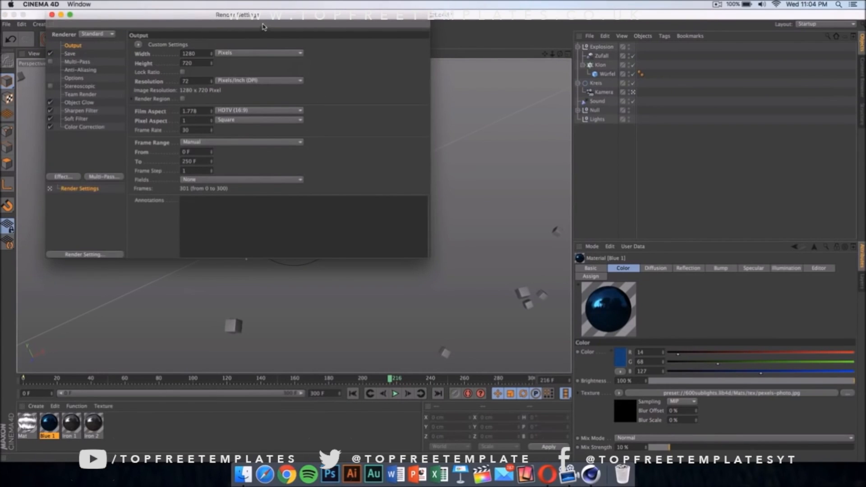
pyautogui.moveTo(267, 17); pyautogui.dragTo(407, 86)
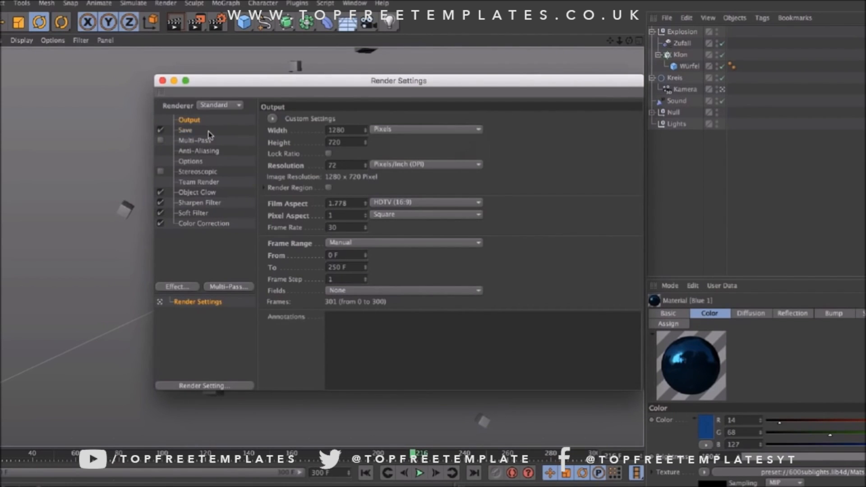
pyautogui.click(185, 131)
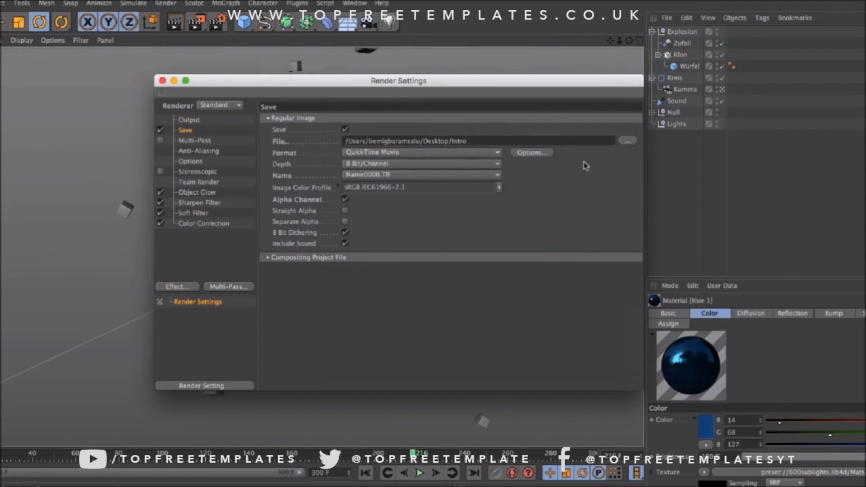
pyautogui.click(628, 141)
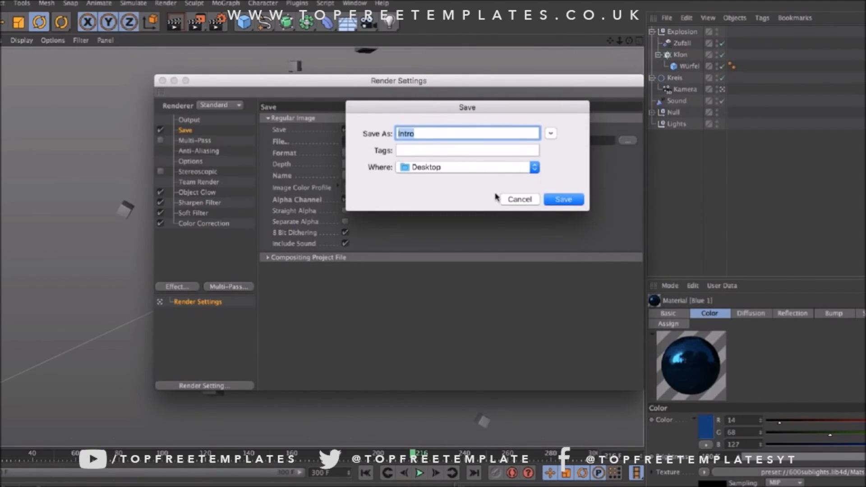
pyautogui.click(522, 200)
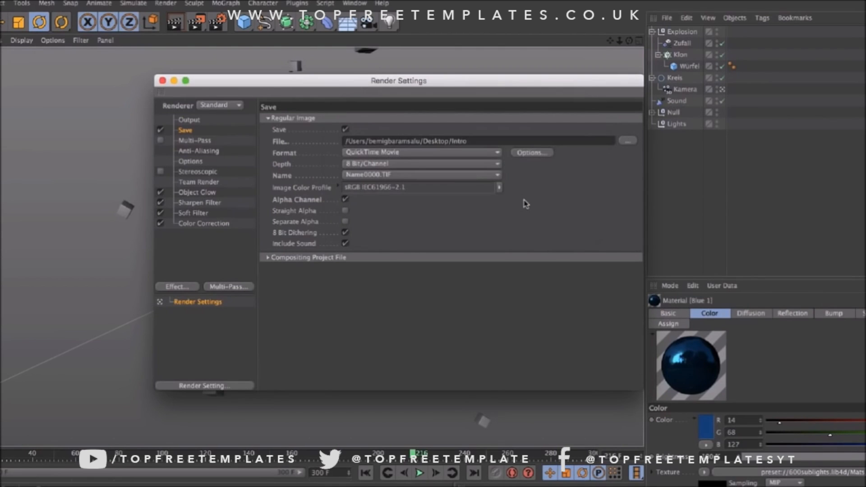
pyautogui.click(436, 156)
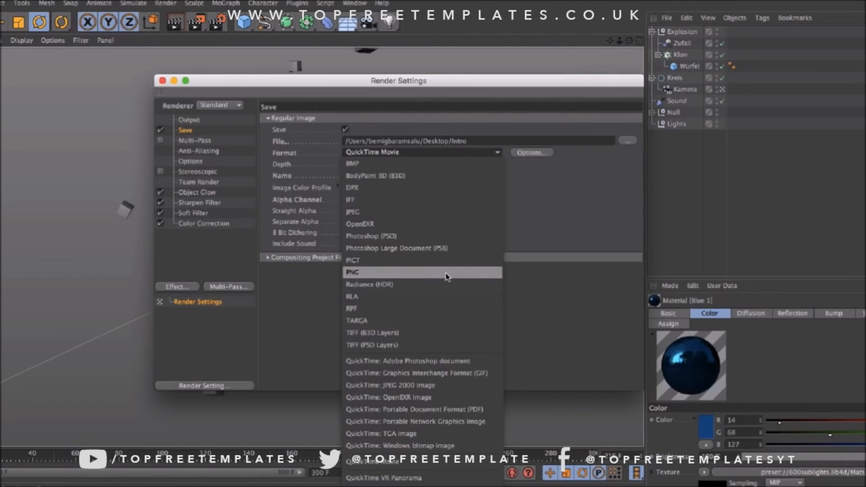
pyautogui.click(573, 203)
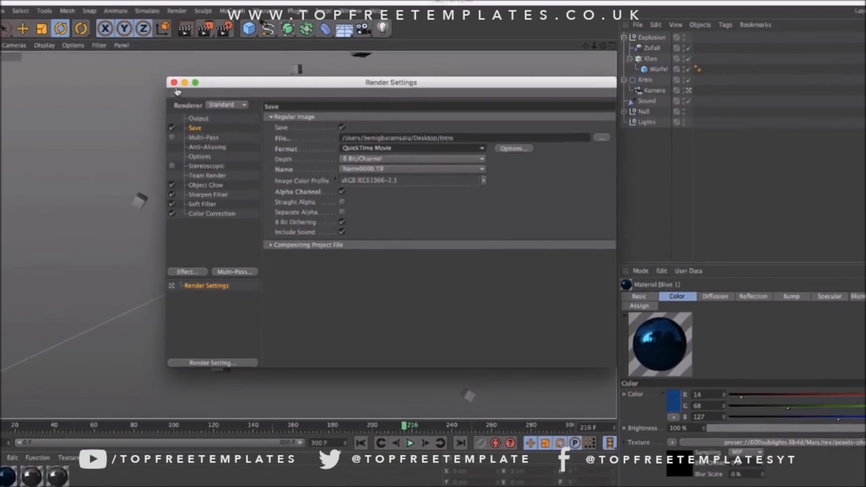
pyautogui.click(162, 81)
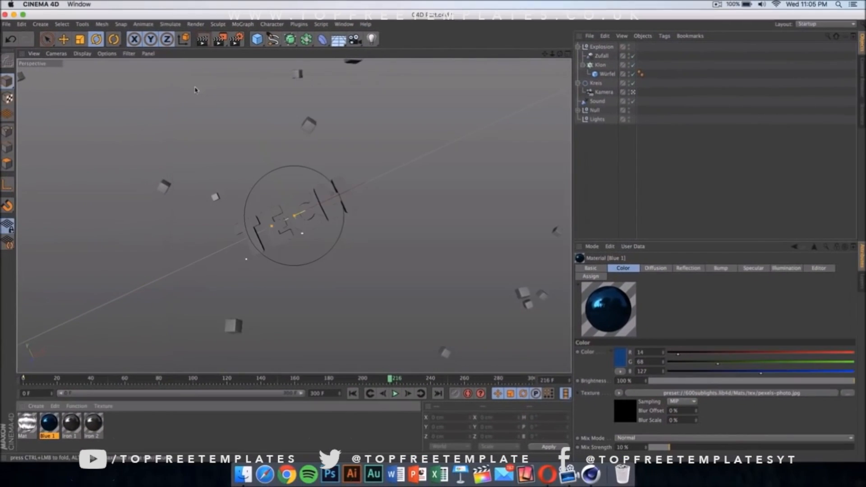
# Render the animation to the Picture Viewer despite the missing textures and close the viewer.
pyautogui.click(224, 43)
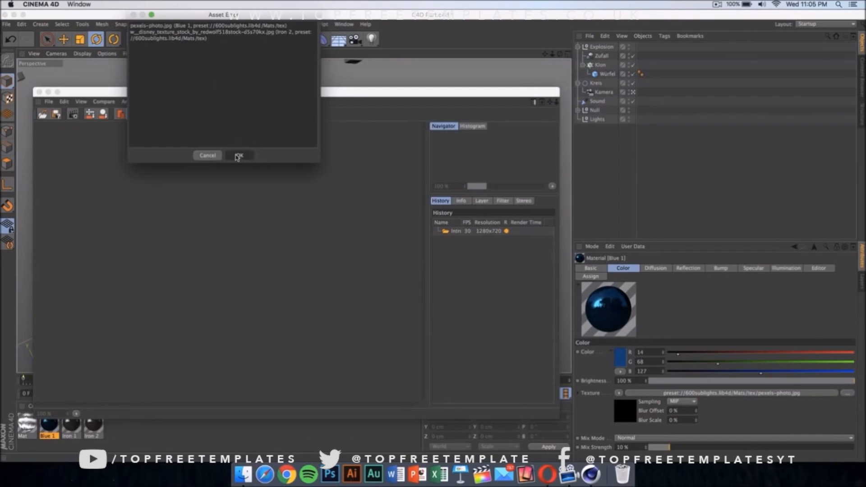
pyautogui.click(238, 157)
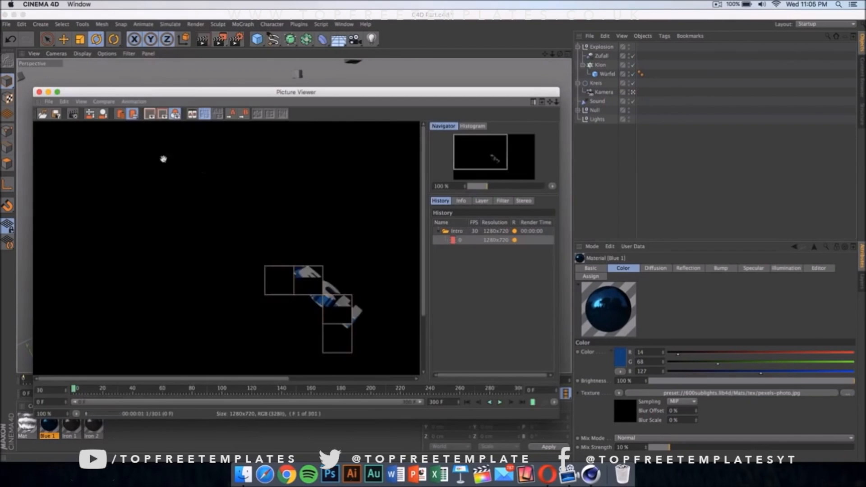
pyautogui.click(39, 92)
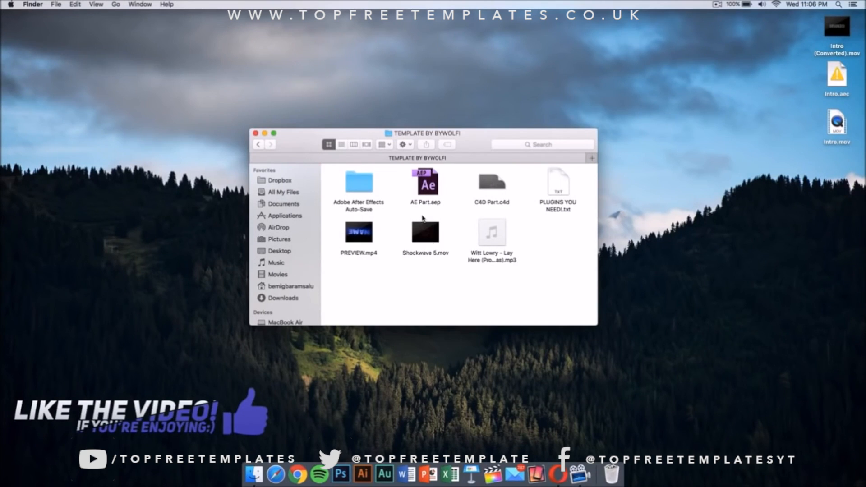
# Open the AE Part.aep project from the template folder in After Effects.
pyautogui.click(431, 189)
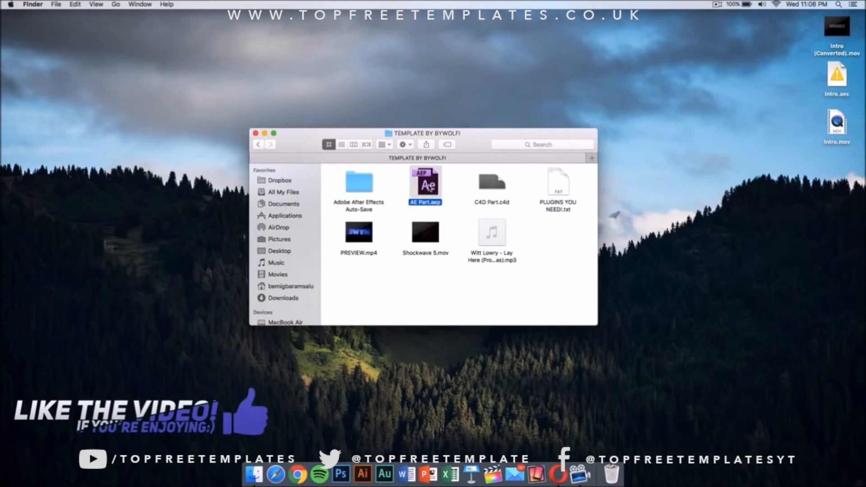
pyautogui.doubleClick(430, 189)
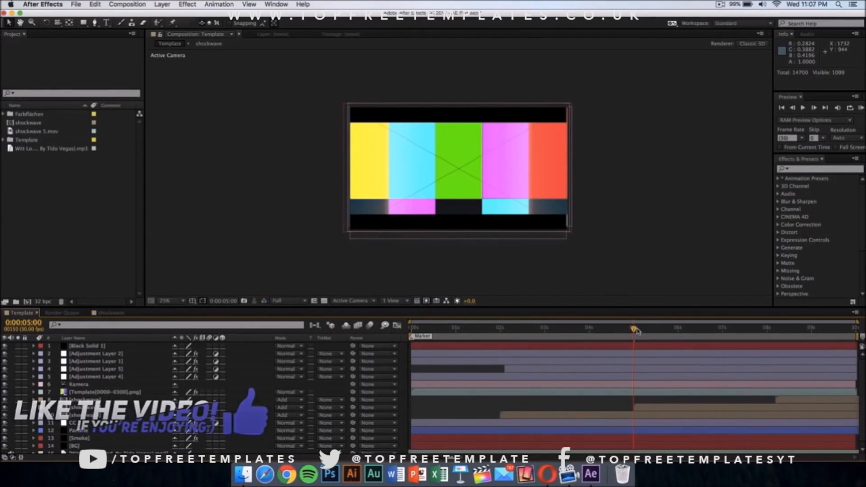
# Replace the missing Template[0000-0300].png footage in the Template folder with Intro (Converted).mov from the Desktop.
pyautogui.moveTo(421, 323); pyautogui.dragTo(416, 322)
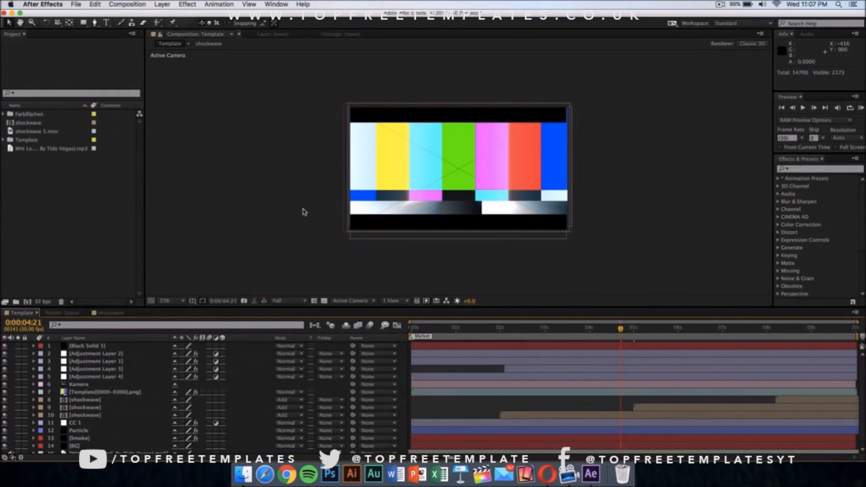
pyautogui.click(3, 140)
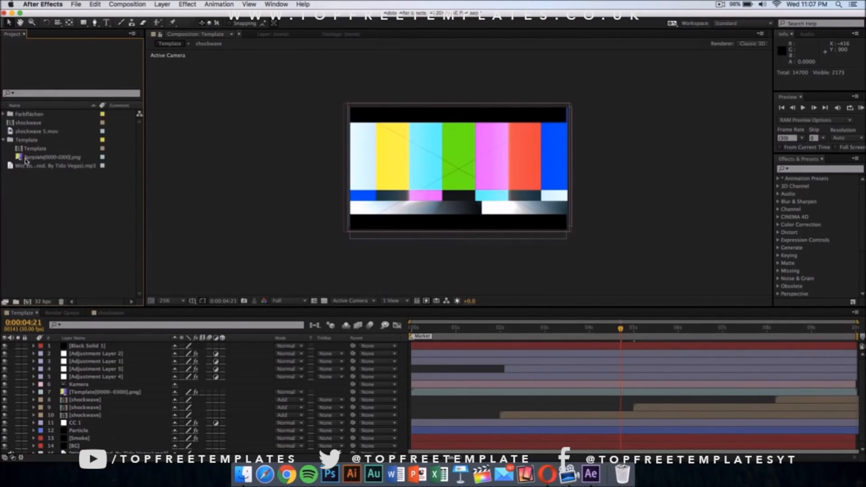
pyautogui.moveTo(27, 141); pyautogui.dragTo(27, 150)
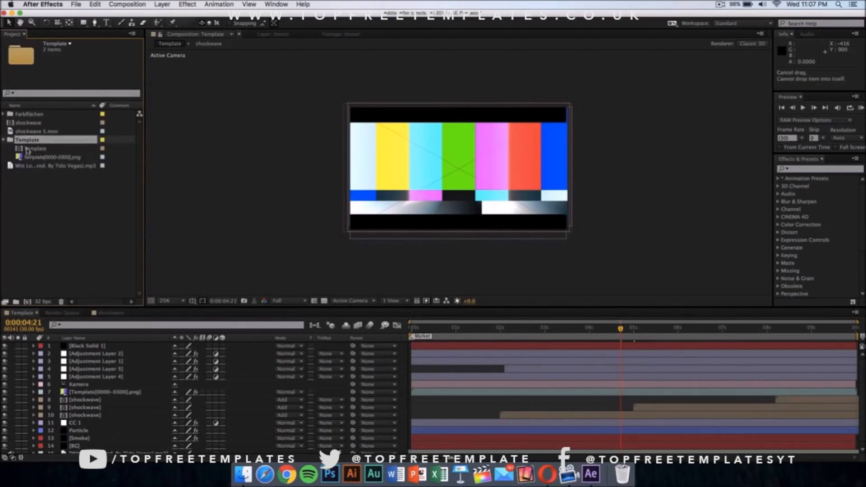
pyautogui.click(27, 157)
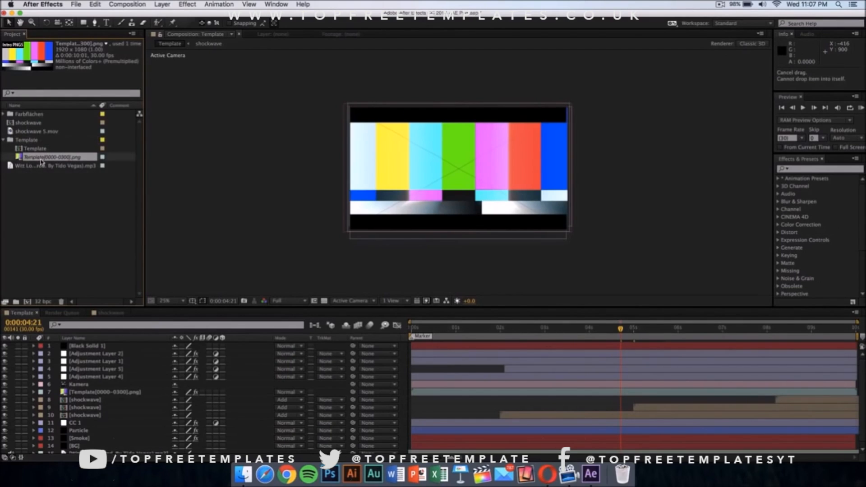
pyautogui.rightClick(41, 159)
pyautogui.press('Escape')
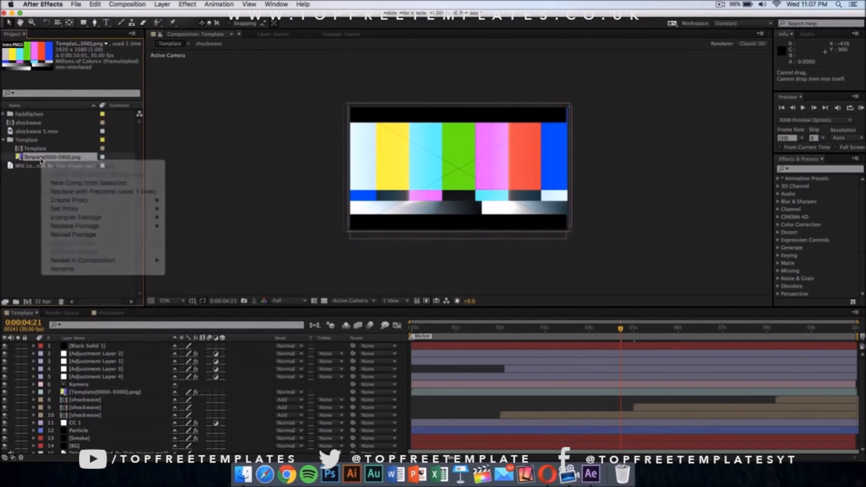
pyautogui.rightClick(78, 161)
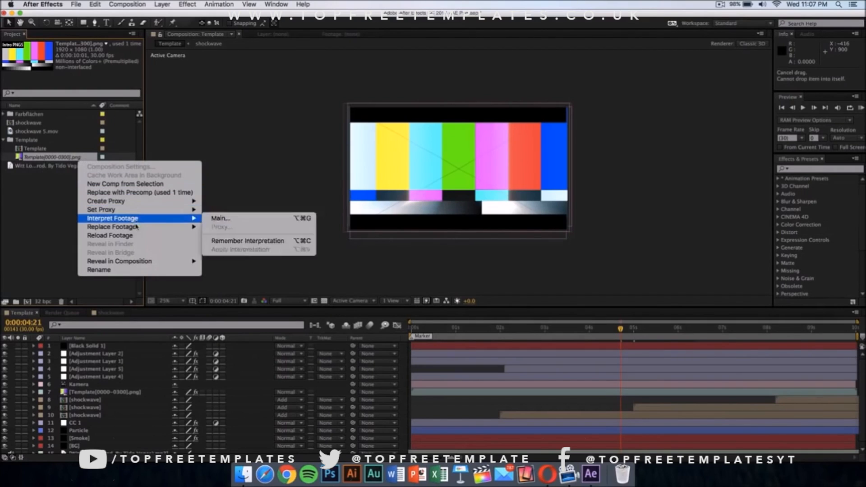
pyautogui.moveTo(138, 228)
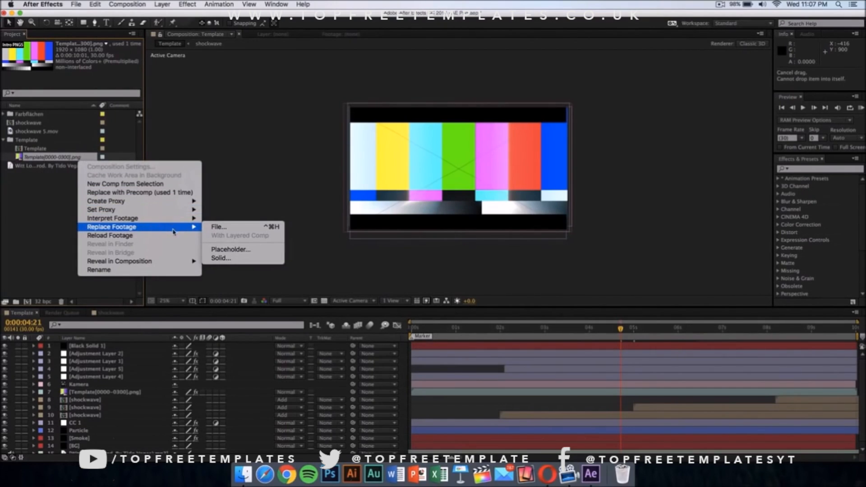
pyautogui.click(233, 228)
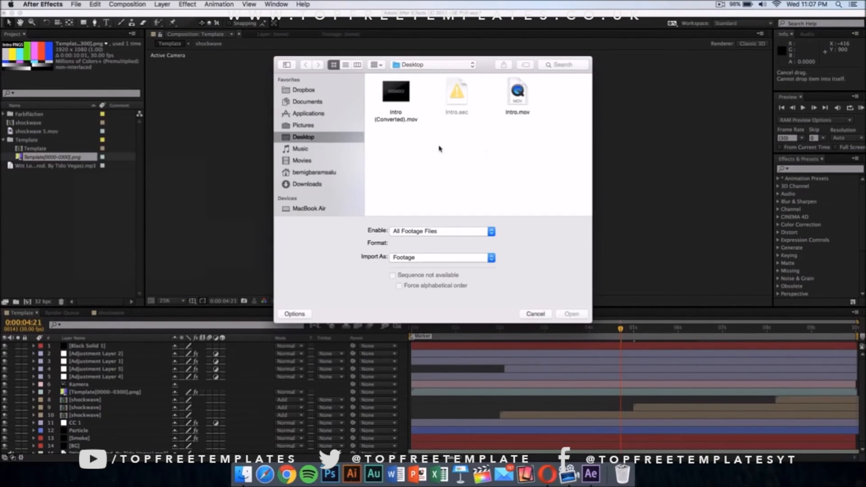
pyautogui.click(406, 118)
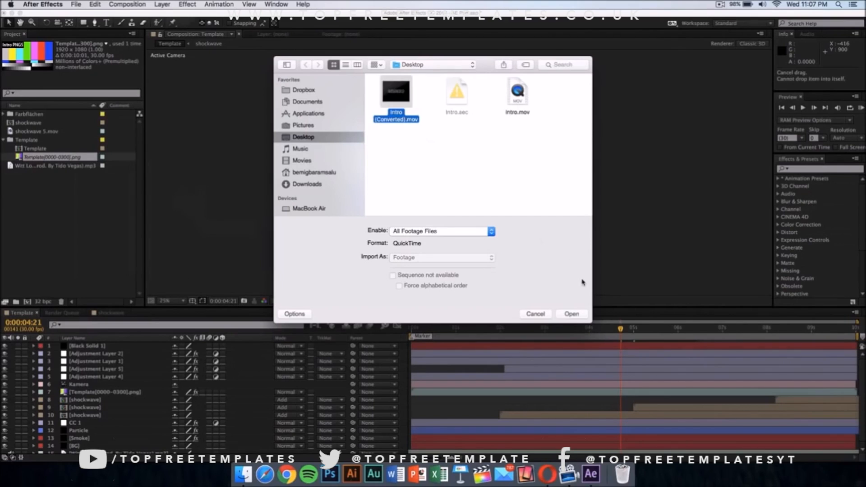
pyautogui.click(577, 315)
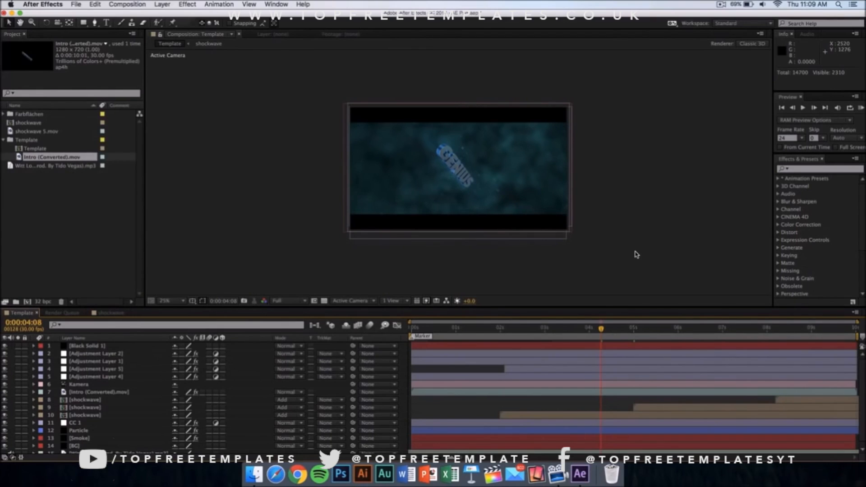
# Add the Template composition to the render queue and render it to the Desktop as the QuickTime movie Template_1.
pyautogui.click(135, 4)
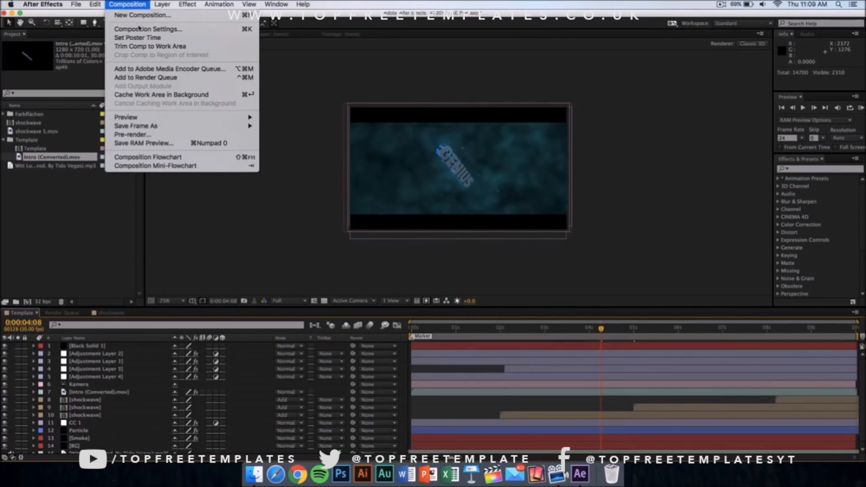
pyautogui.click(152, 78)
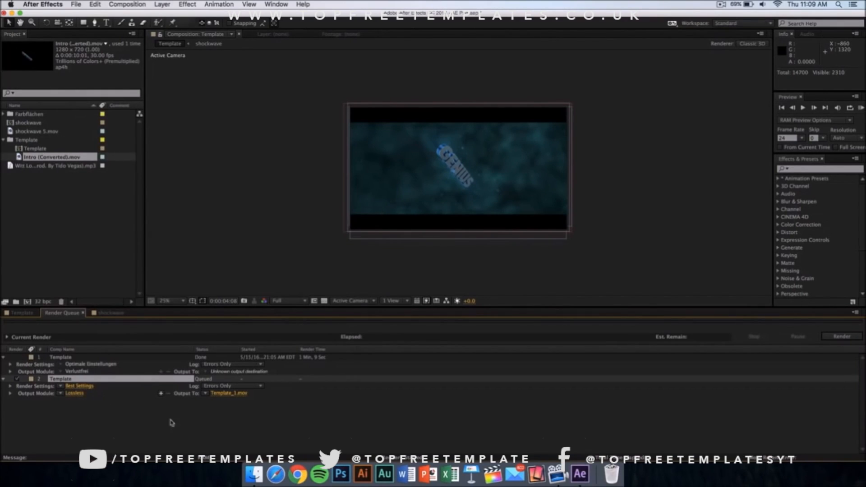
pyautogui.click(234, 394)
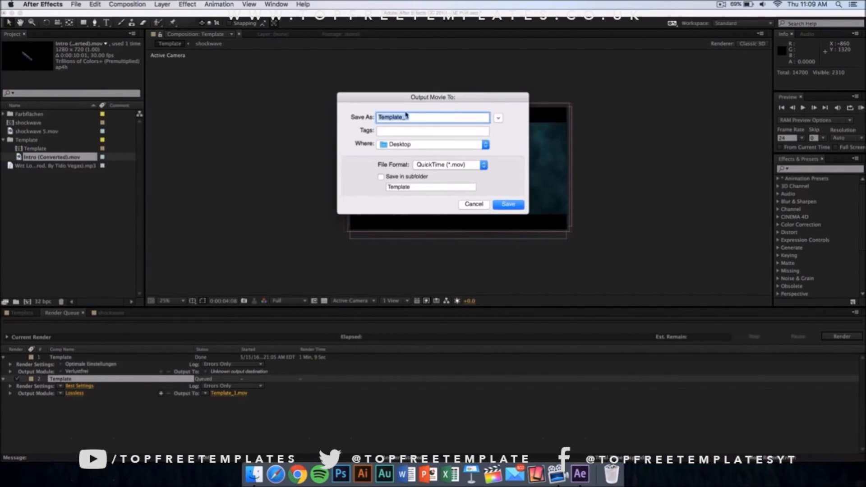
pyautogui.click(402, 145)
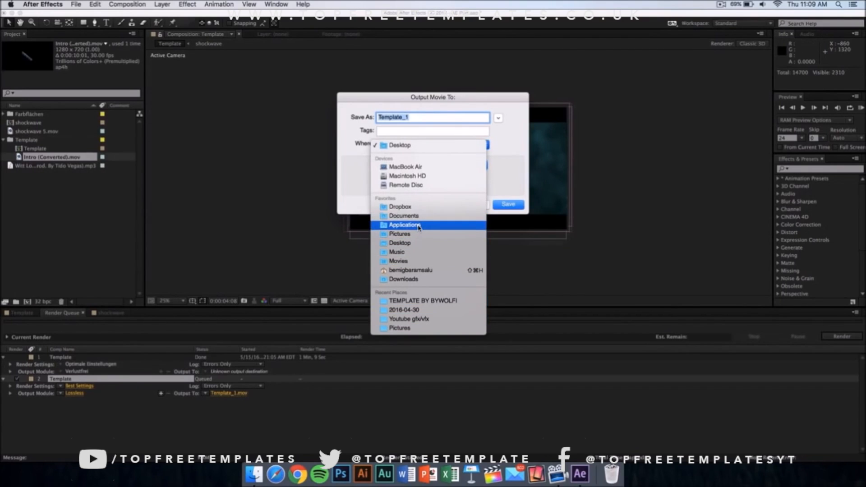
pyautogui.click(521, 164)
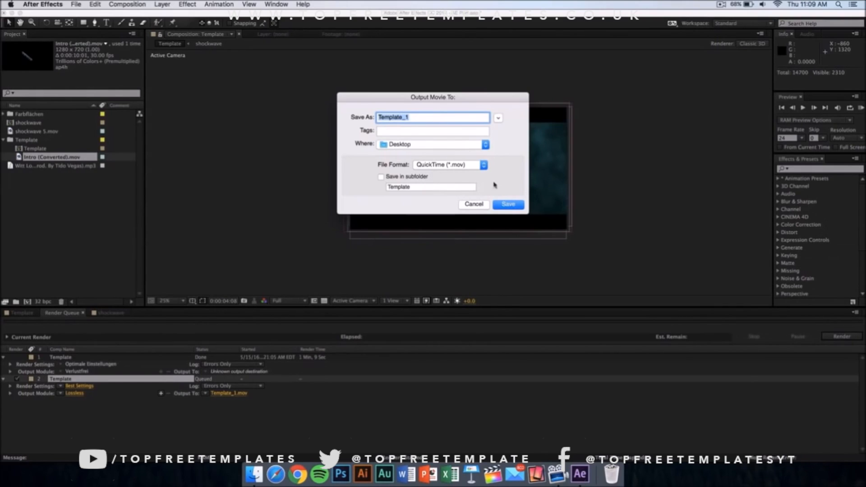
pyautogui.click(508, 205)
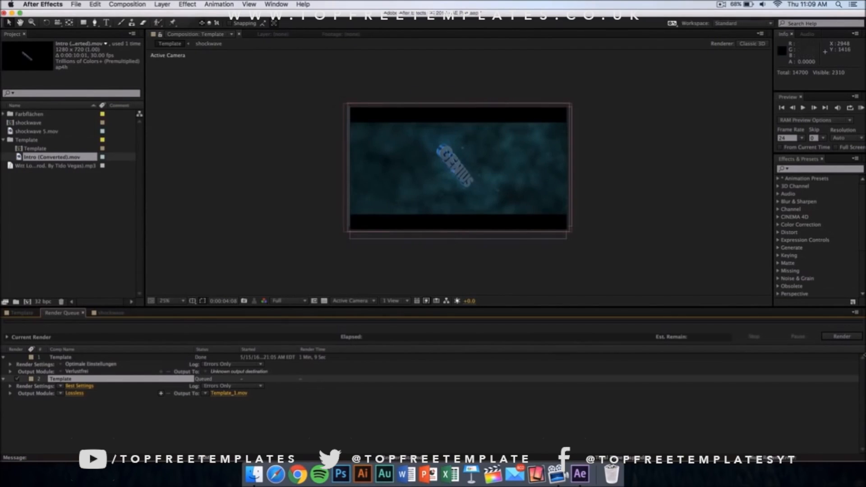
pyautogui.click(841, 336)
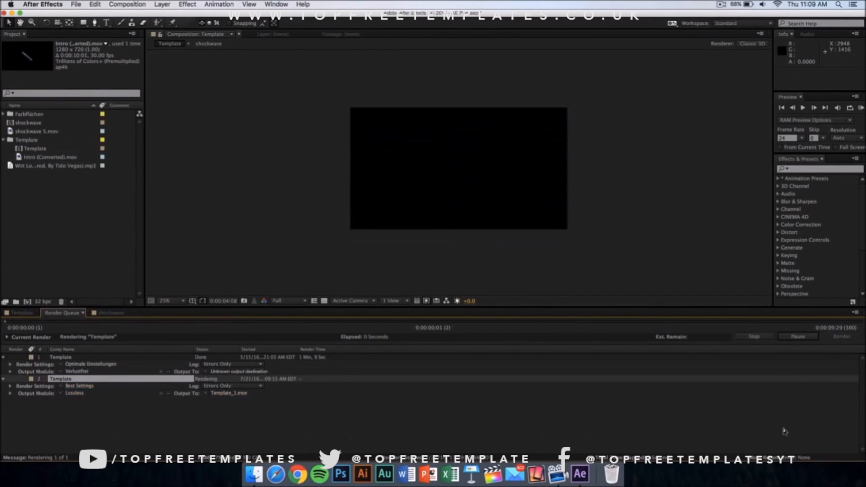